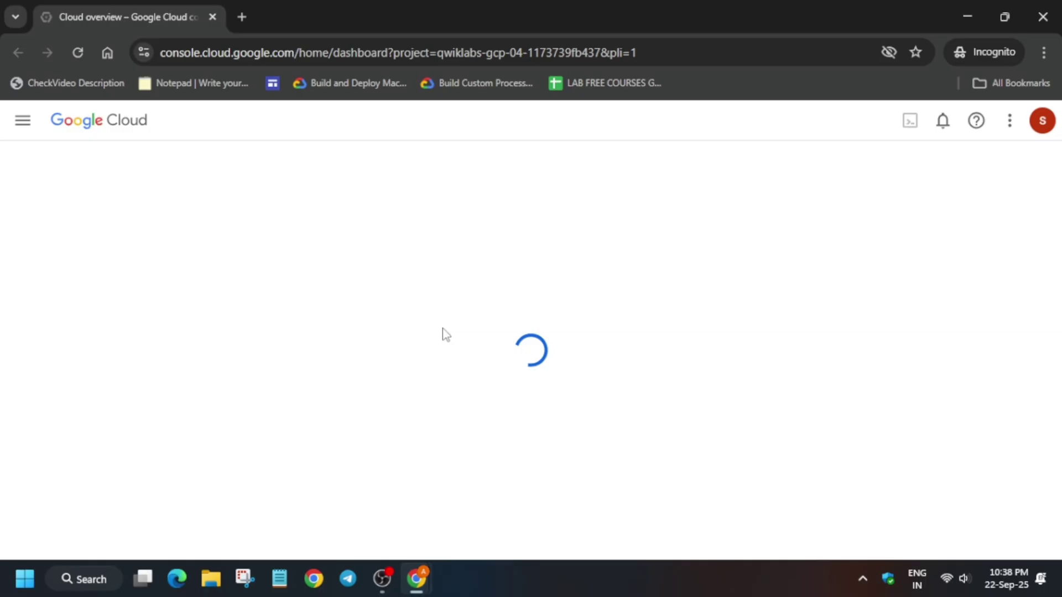
Start a new Cloud Shell terminal session and authorize it for the lab account
left_click(910, 120)
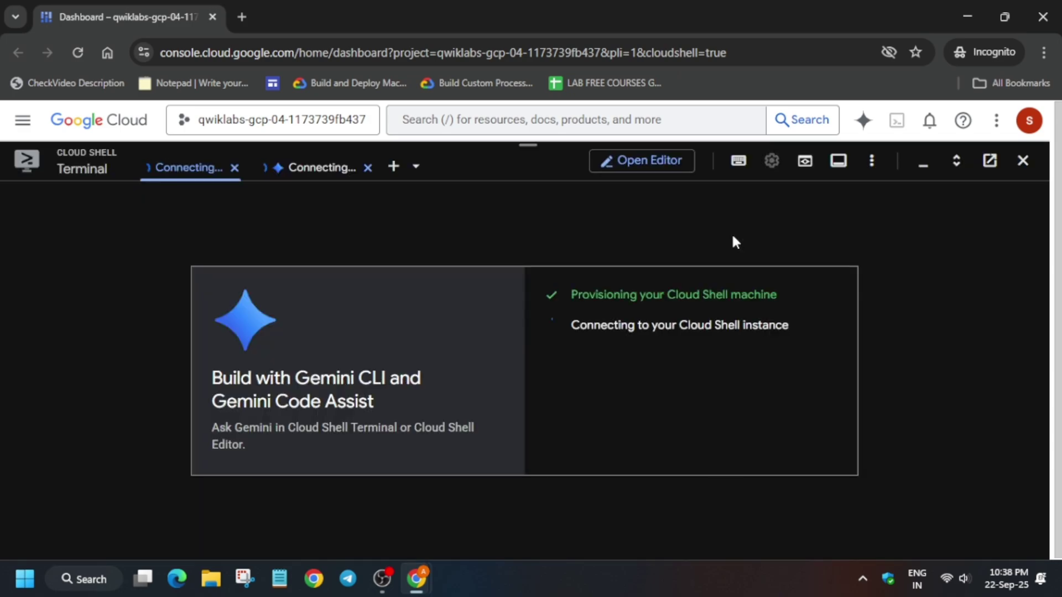
left_click(394, 167)
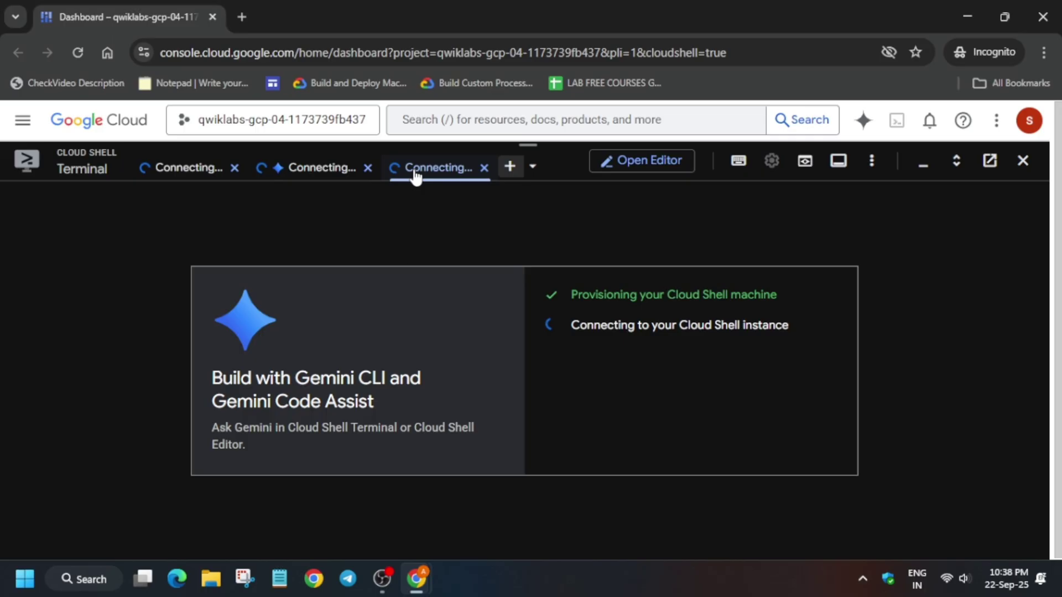
left_click(686, 411)
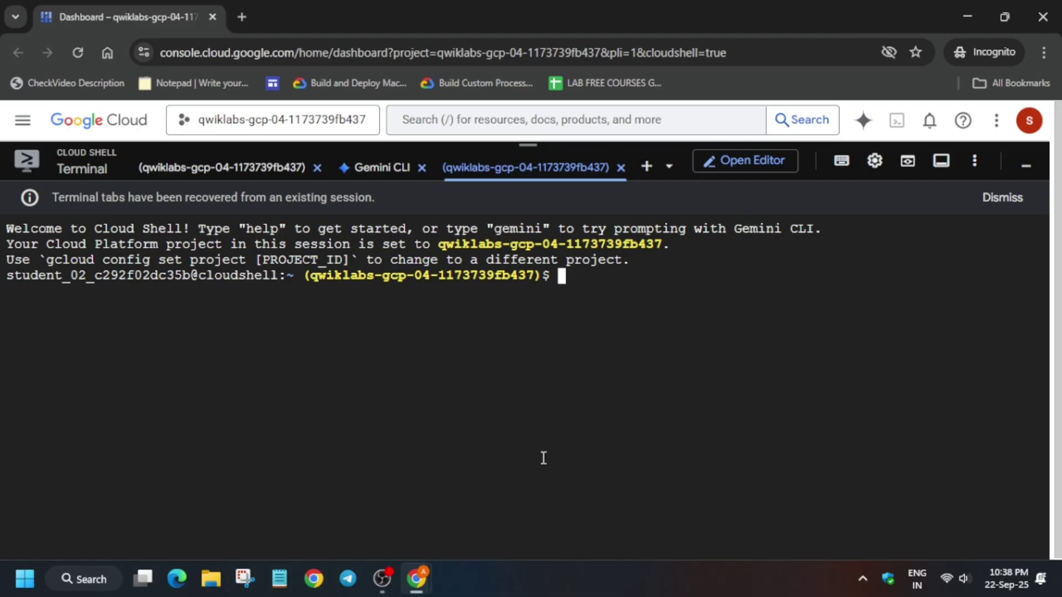
Copy the script commands from the GitHub lab.md page and run them in Cloud Shell
key("alt+Tab")
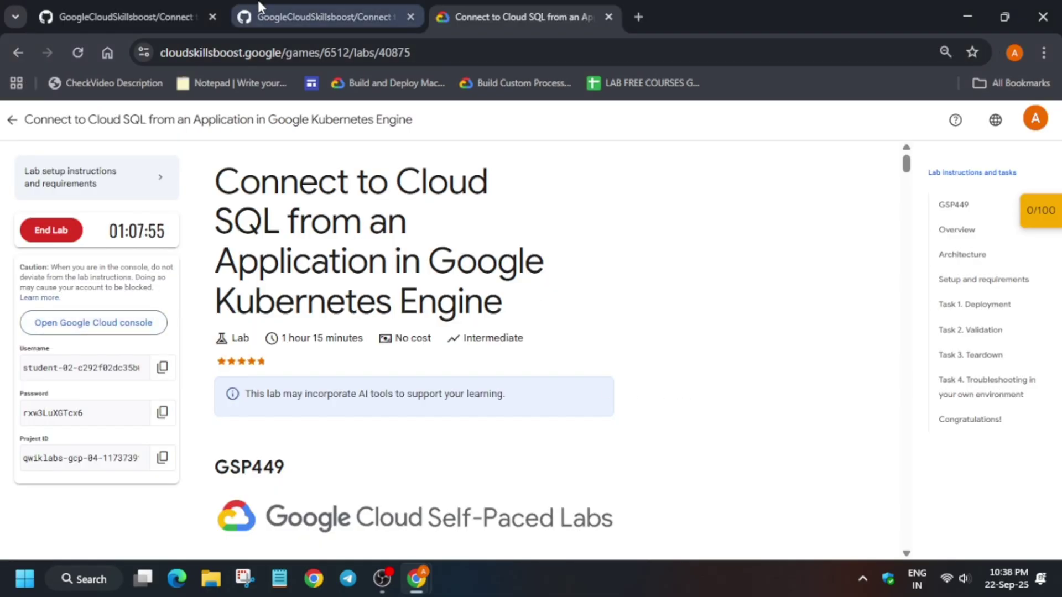
left_click(124, 17)
scroll(908, 364, "down", 3)
scroll(904, 377, "up", 1)
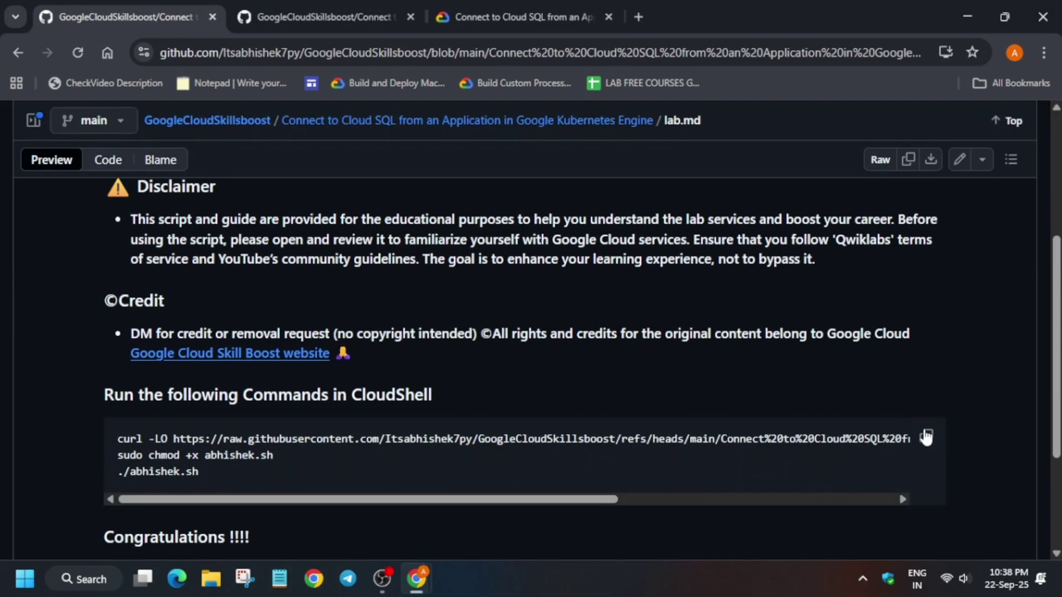
left_click(926, 455)
key("alt+Tab")
key("ctrl+v")
key("Return")
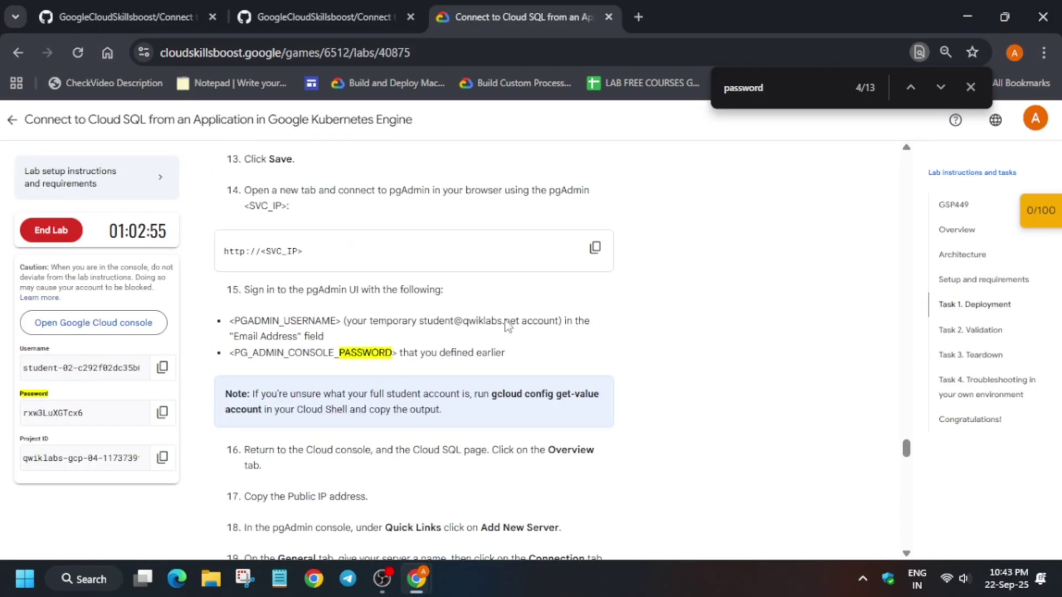
Copy the lab account password from the Skills Boost lab panel
left_click(161, 413)
scroll(359, 367, "up", 1)
scroll(359, 367, "up", 2)
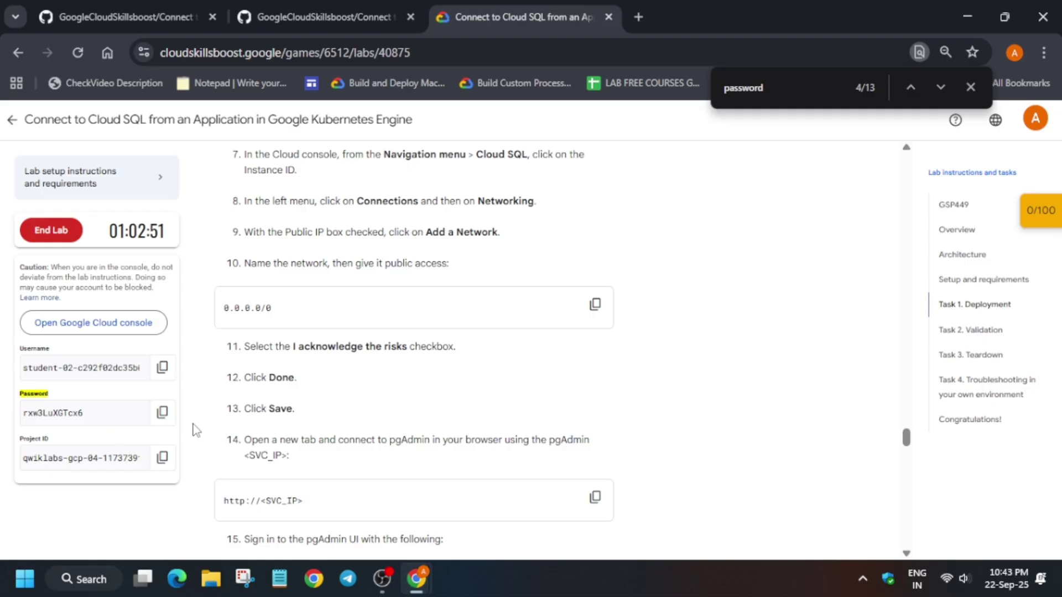
left_click(161, 412)
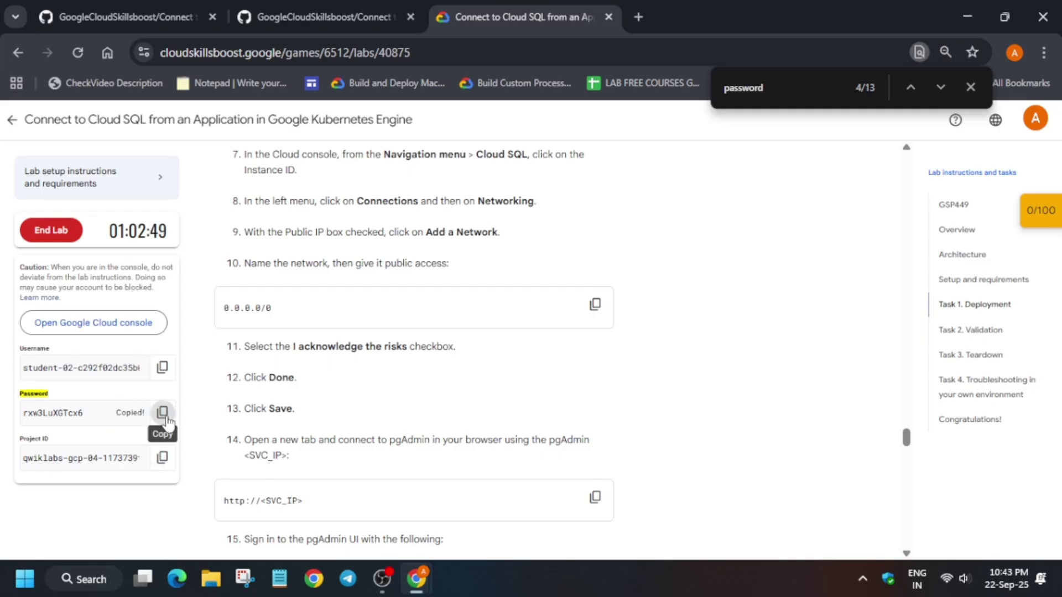
key("alt+Tab")
Paste the lab password at both the dbadmin and student account prompts
left_click(743, 331)
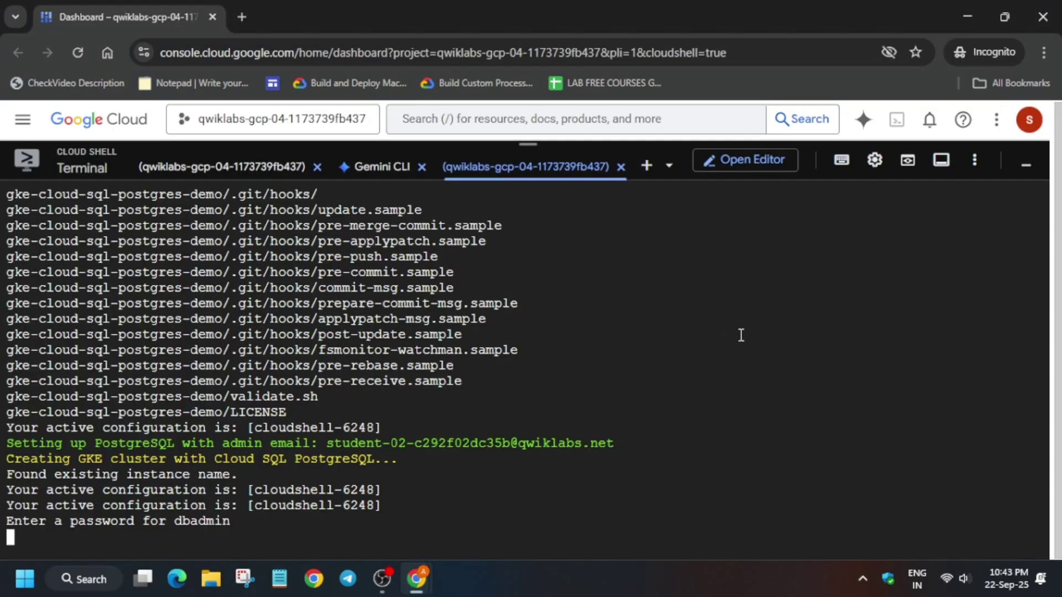
key("ctrl+v")
key("Return")
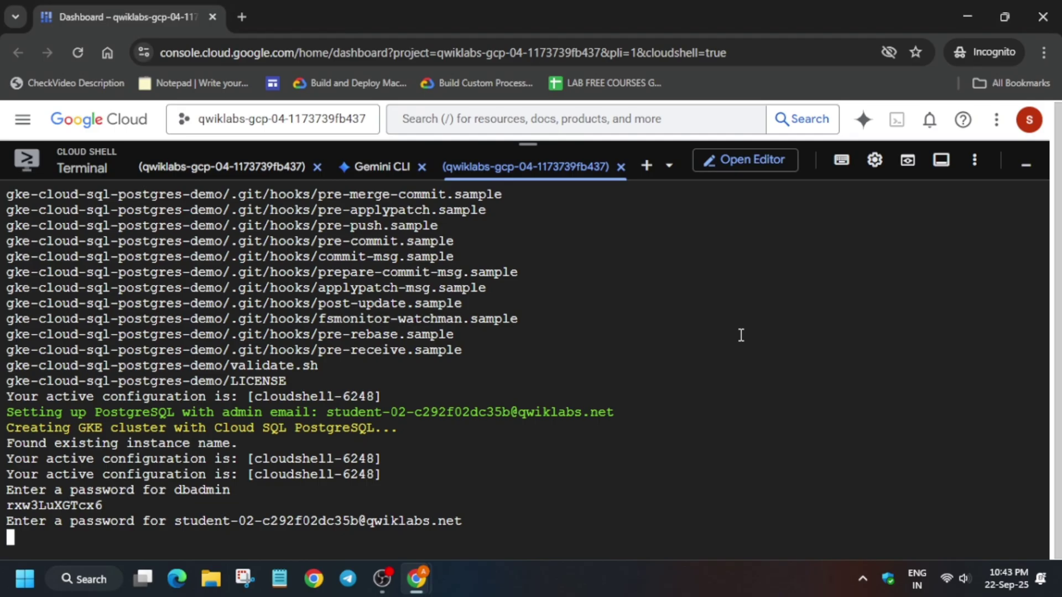
key("ctrl+v")
key("Return")
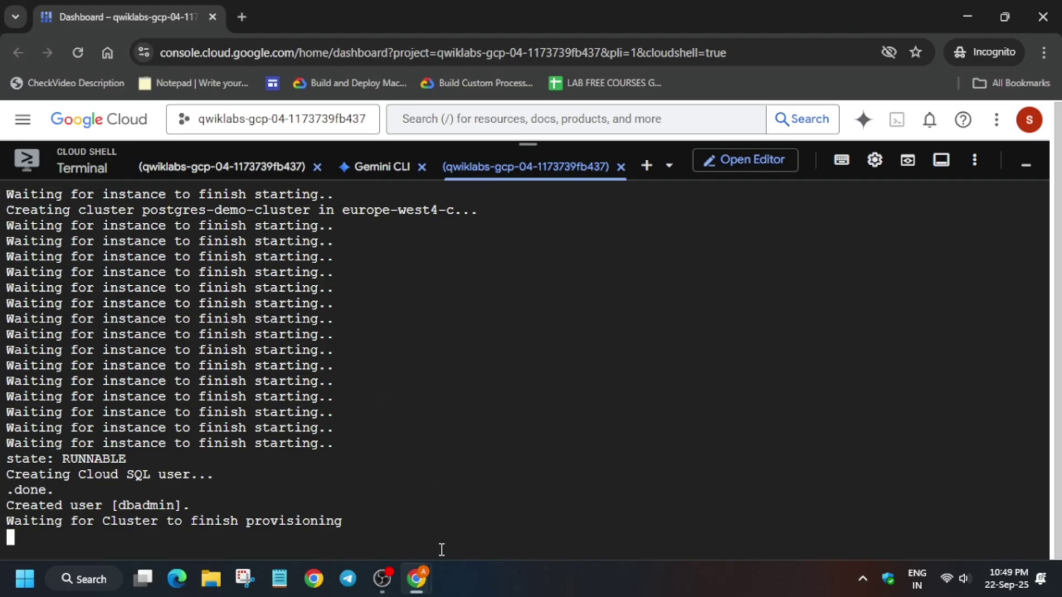
Check progress on the automated deployment checkpoint and confirm the 100/100 score
mouse_move(416, 579)
left_click(350, 522)
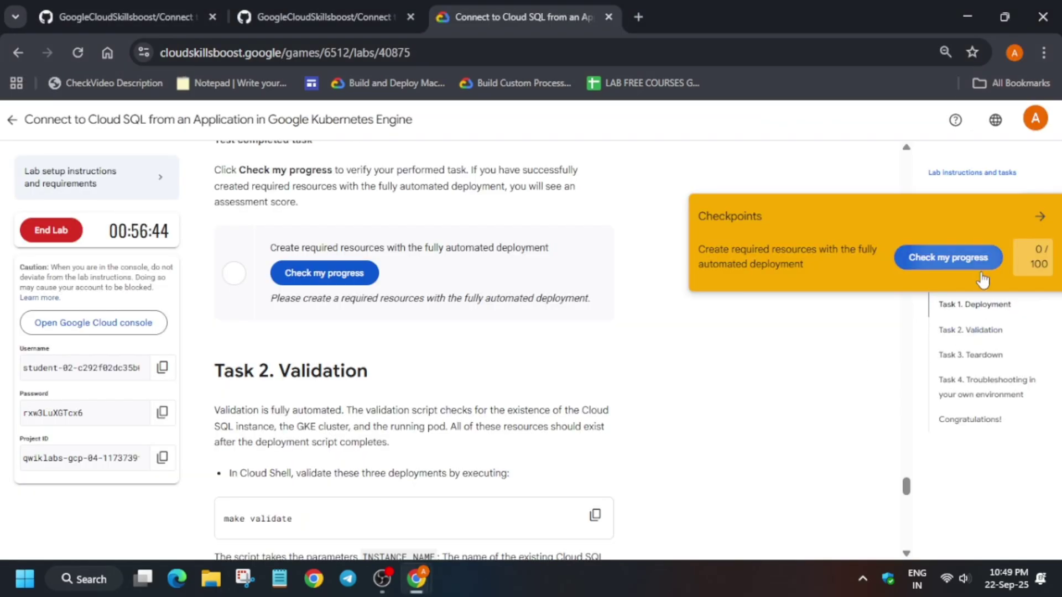
left_click(948, 257)
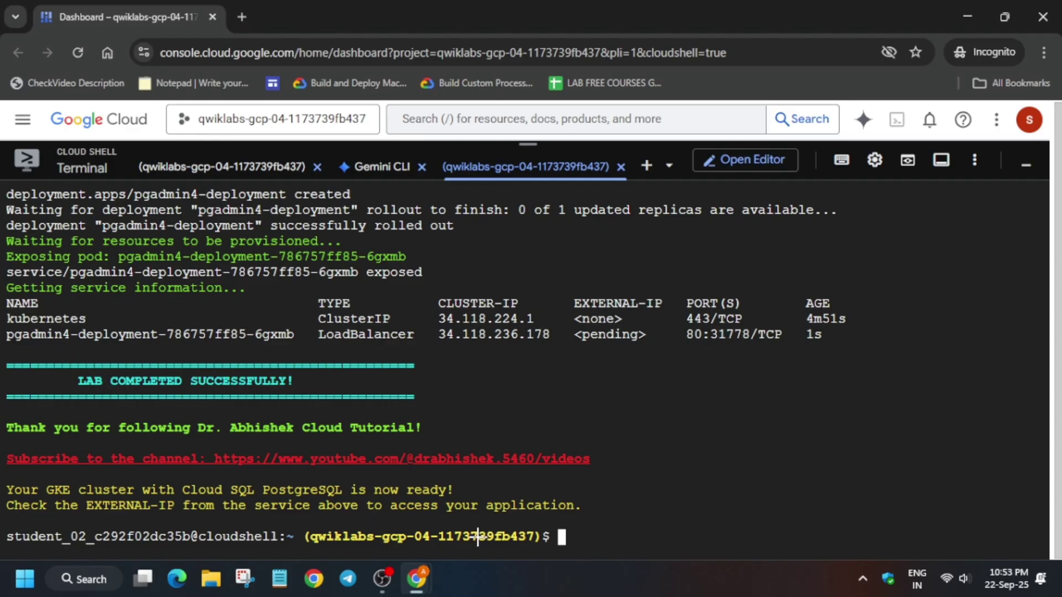
key("alt+Tab")
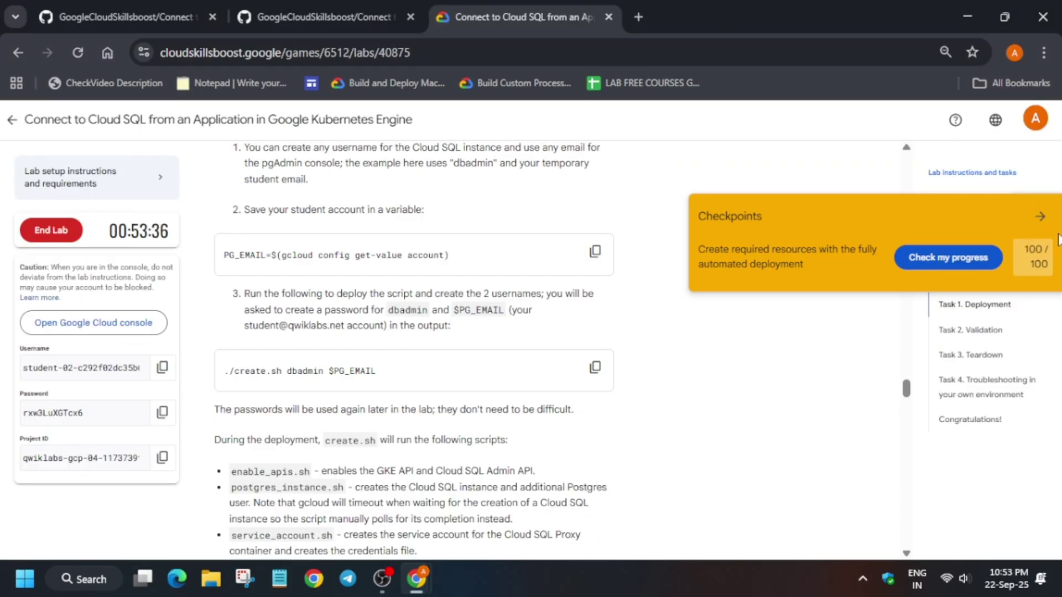
left_click(1039, 217)
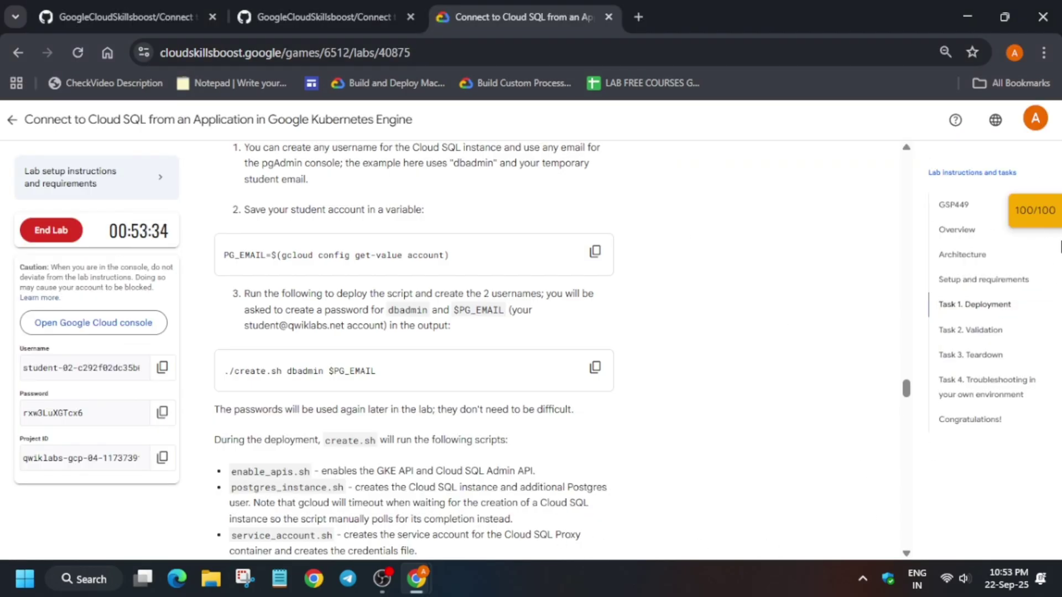
left_click(1035, 210)
left_click(1040, 216)
left_click(953, 204)
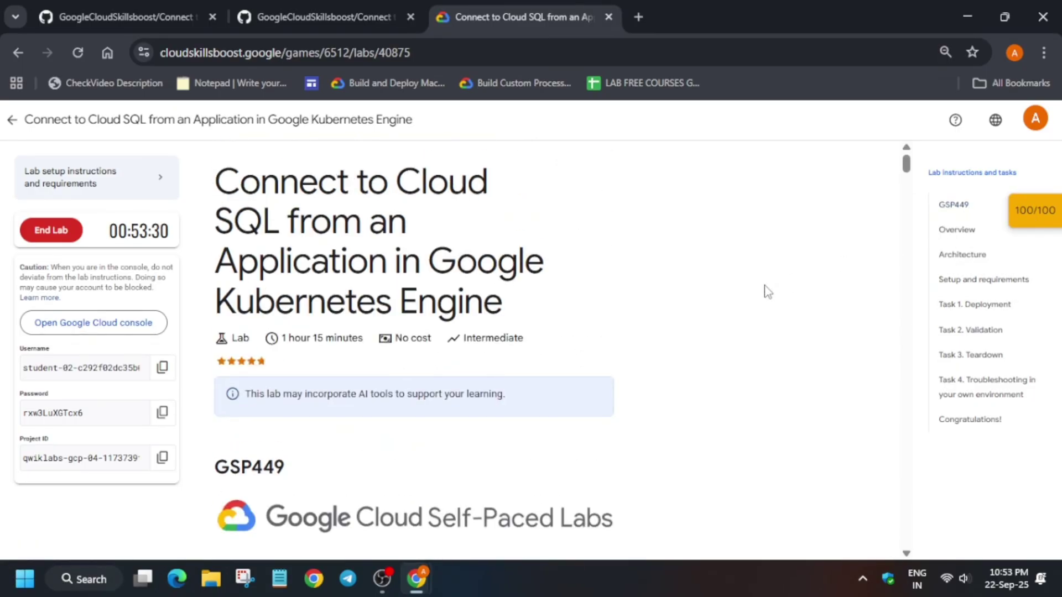